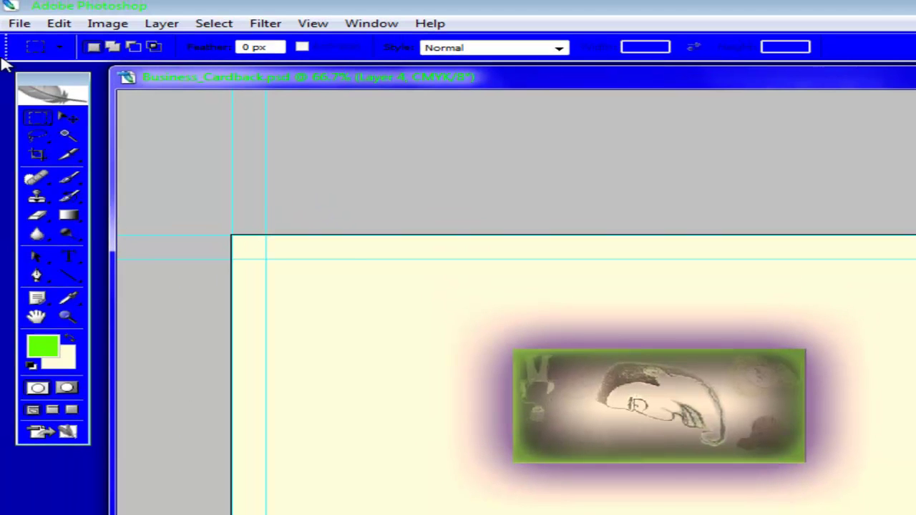
- Create a new 450 × 640 px Clipboard-preset document and paste the sketch photo in as Layer 1
{"action": "left_click", "coordinate": [25, 23]}
{"action": "left_click", "coordinate": [28, 40]}
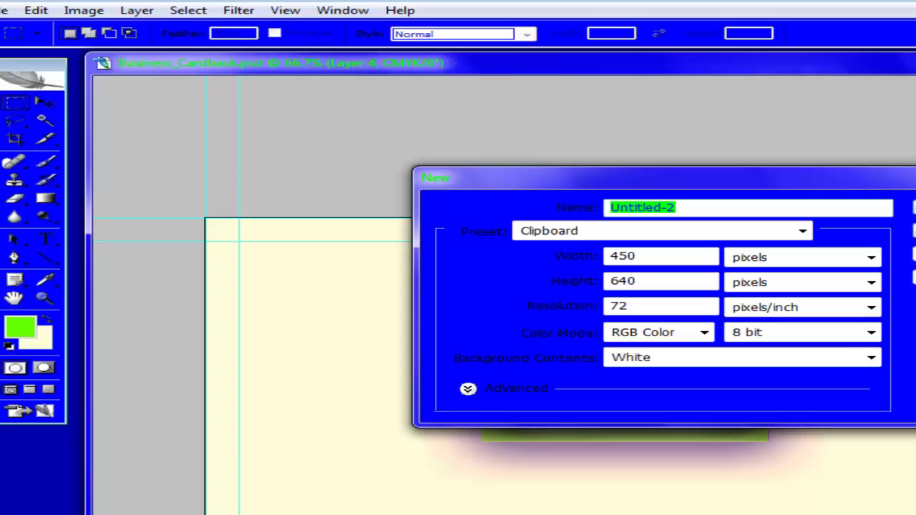
{"action": "left_click", "coordinate": [641, 136]}
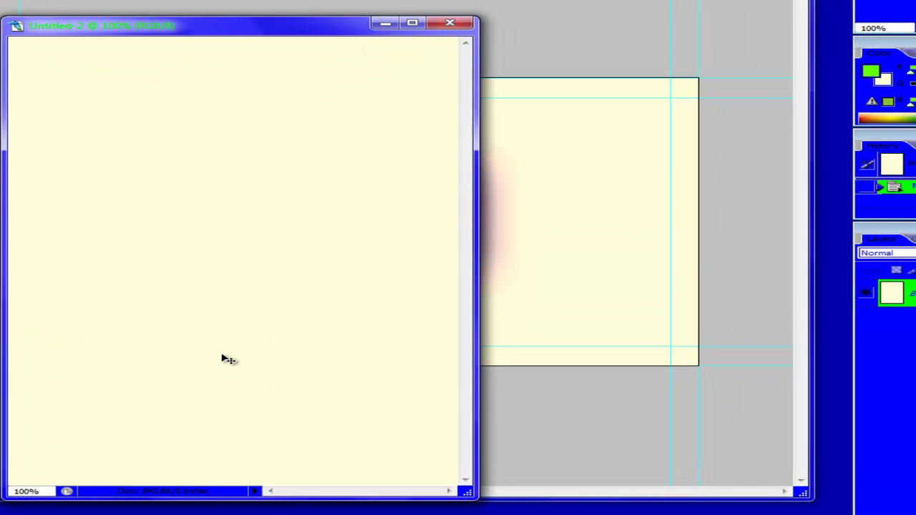
{"action": "key", "text": "ctrl+v"}
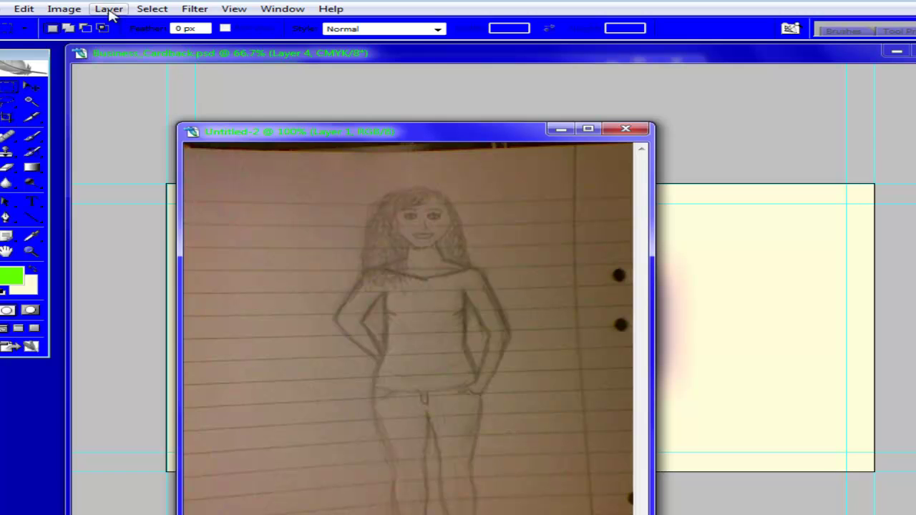
- Try Auto Levels on the sketch twice, undoing it each time
{"action": "left_click", "coordinate": [64, 9]}
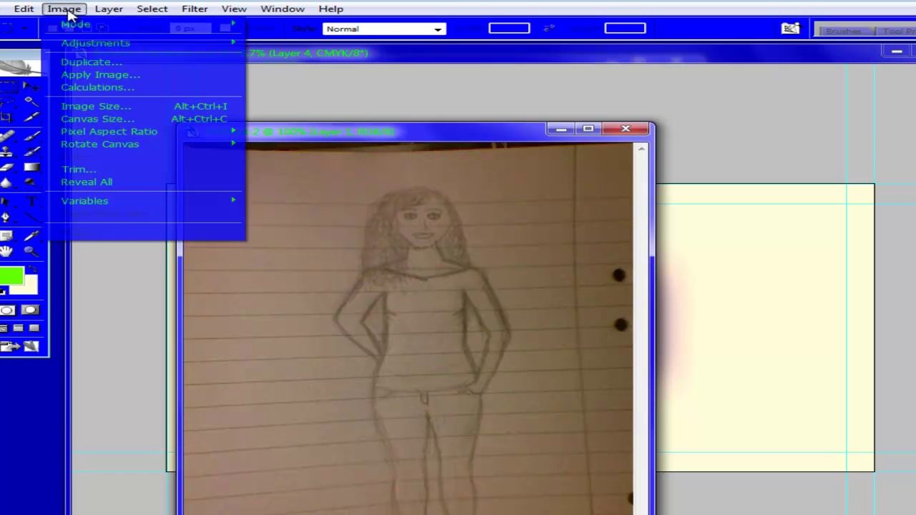
{"action": "mouse_move", "coordinate": [79, 25]}
{"action": "mouse_move", "coordinate": [95, 43]}
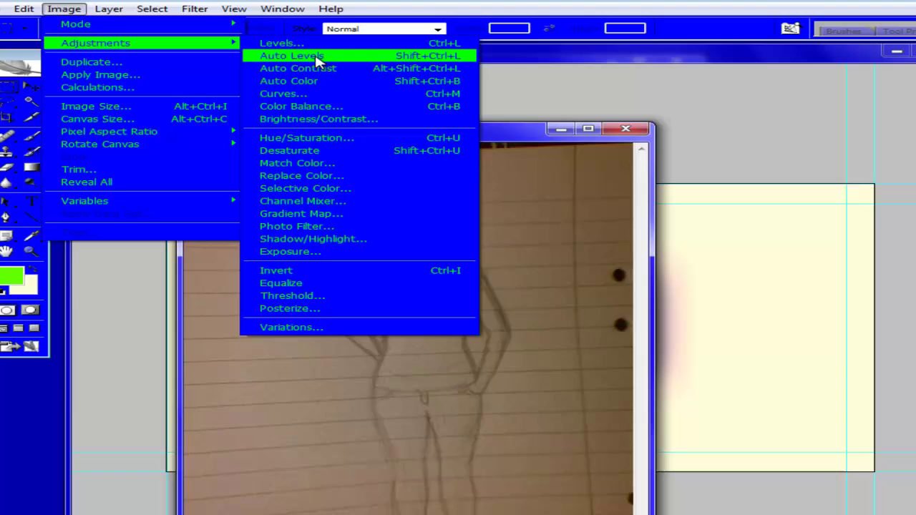
{"action": "left_click", "coordinate": [294, 56]}
{"action": "left_click", "coordinate": [64, 9]}
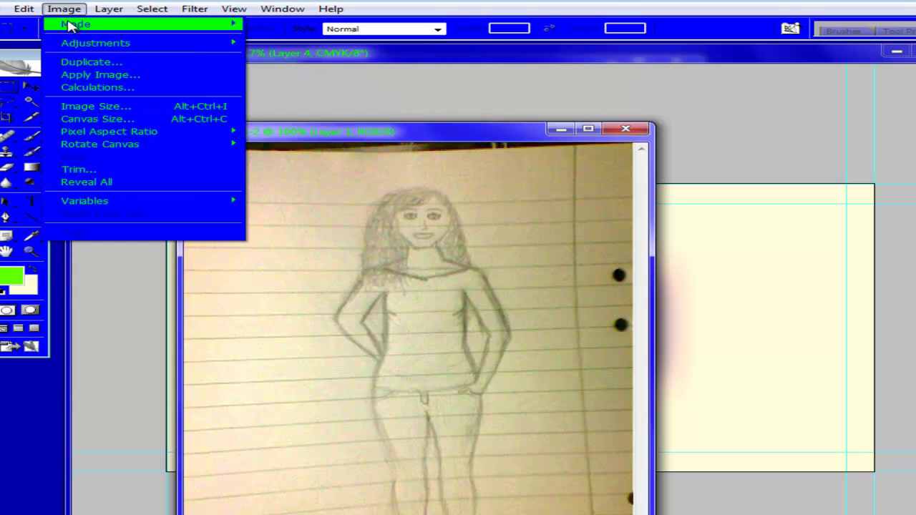
{"action": "left_click", "coordinate": [33, 23]}
{"action": "left_click", "coordinate": [61, 10]}
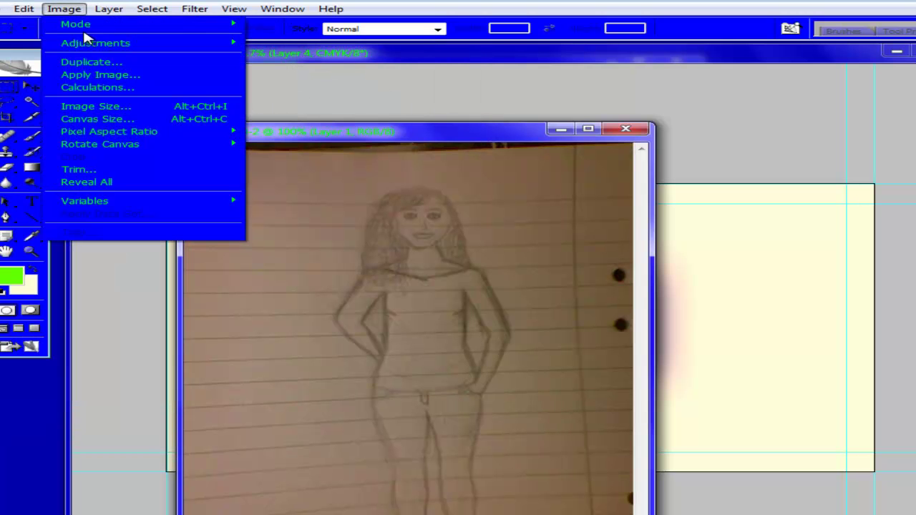
{"action": "mouse_move", "coordinate": [93, 43]}
{"action": "left_click", "coordinate": [347, 56]}
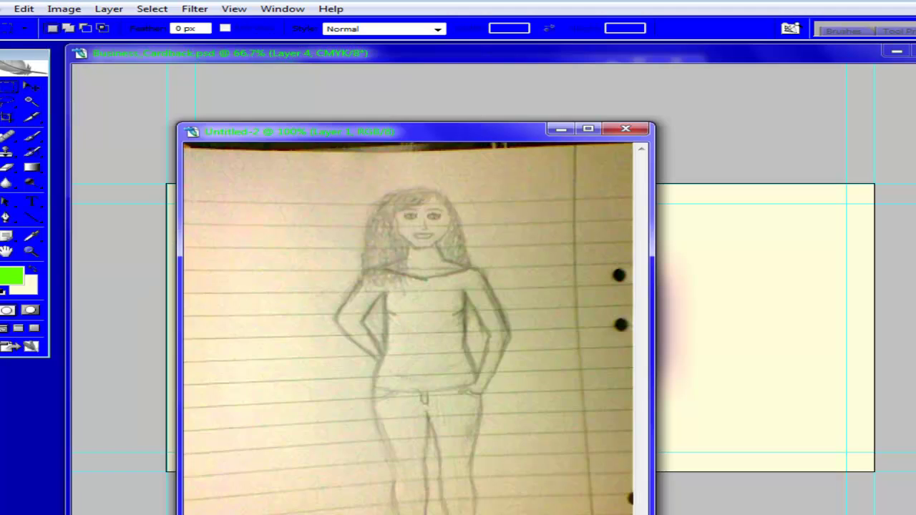
{"action": "left_click", "coordinate": [24, 8]}
{"action": "left_click", "coordinate": [33, 24]}
- Bring up Image > Adjustments > Levels for the sketch layer
{"action": "left_click", "coordinate": [62, 9]}
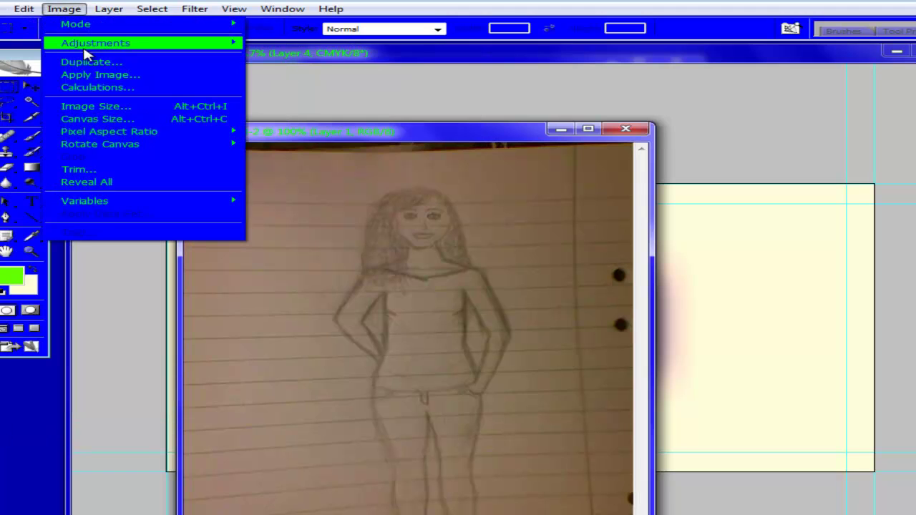
{"action": "mouse_move", "coordinate": [153, 47]}
{"action": "left_click", "coordinate": [255, 31]}
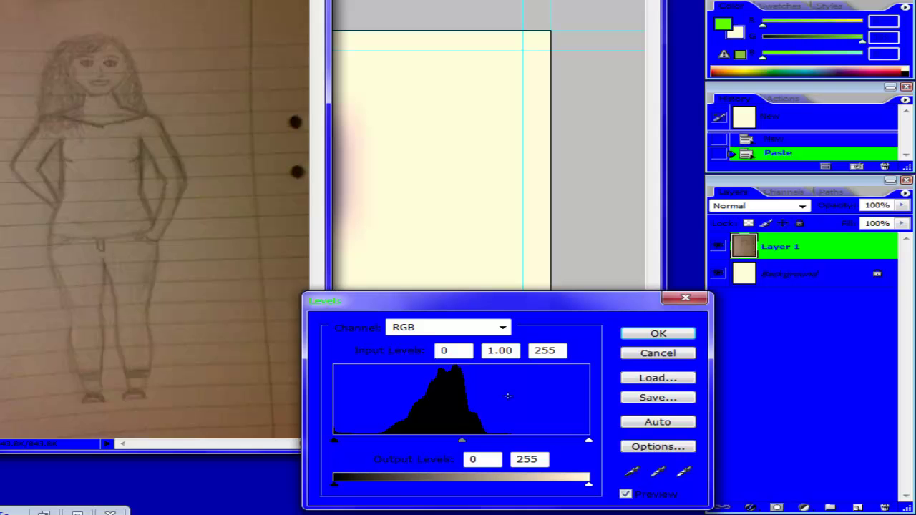
- Set Levels input white point to about 147 and midtone to about 0.55
{"action": "left_click_drag", "start_coordinate": [588, 441], "coordinate": [483, 442]}
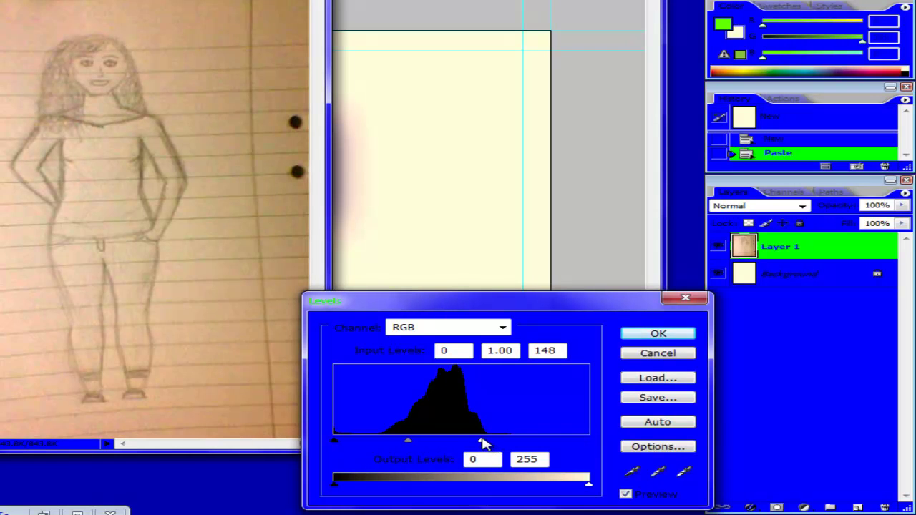
{"action": "left_click_drag", "start_coordinate": [409, 441], "coordinate": [436, 443]}
- Confirm the Levels, then add Layer 2 above the sketch filled edge to edge with cream
{"action": "left_click", "coordinate": [658, 334]}
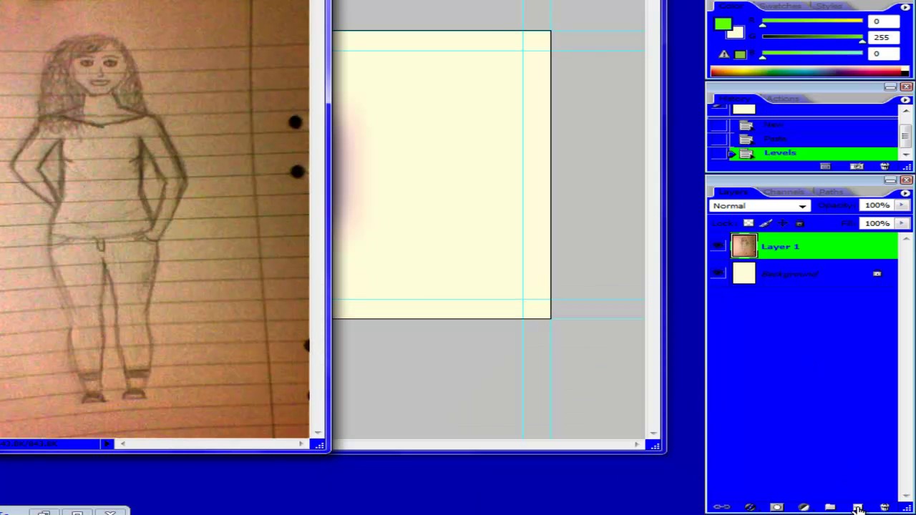
{"action": "left_click", "coordinate": [858, 506]}
{"action": "key", "text": "ctrl+a"}
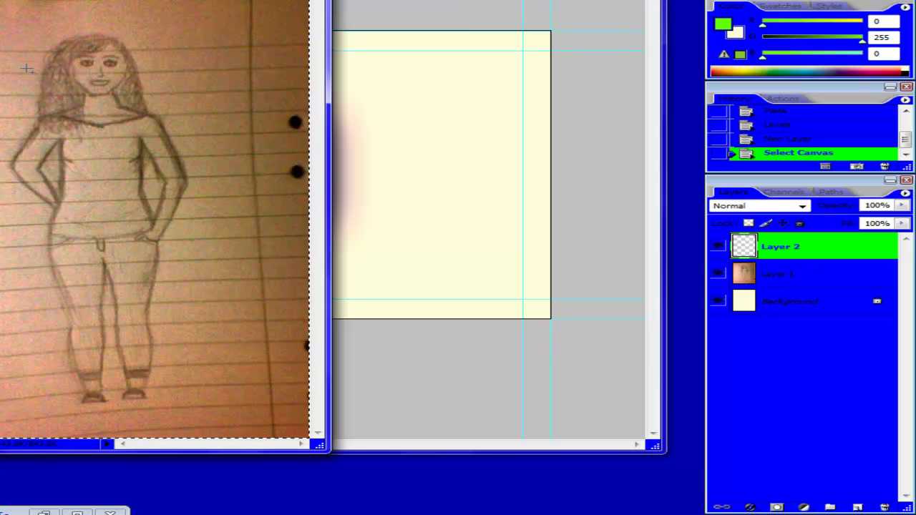
{"action": "key", "text": "shift+BackSpace"}
{"action": "left_click", "coordinate": [401, 39]}
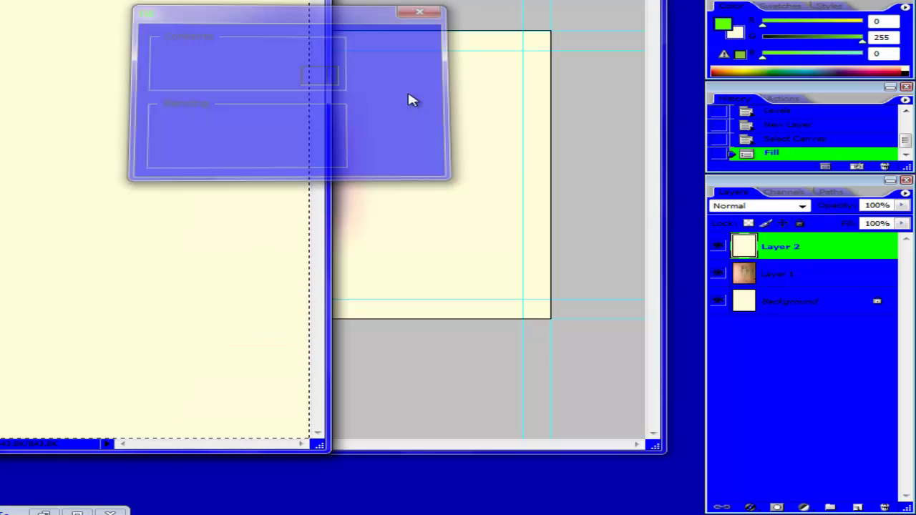
{"action": "right_click", "coordinate": [745, 249]}
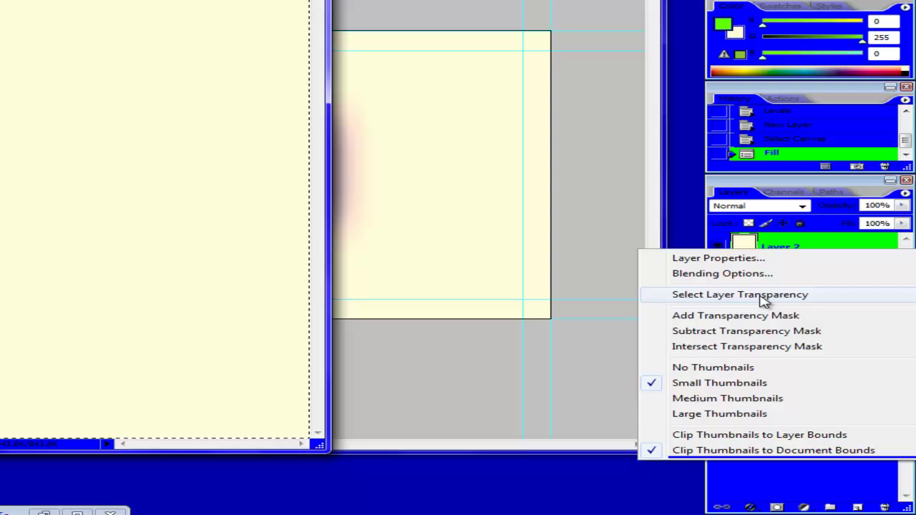
- Adjust the cream layer's Underlying Layer Blend If (Gray) black and white sliders so pencil lines show through
{"action": "left_click", "coordinate": [741, 275]}
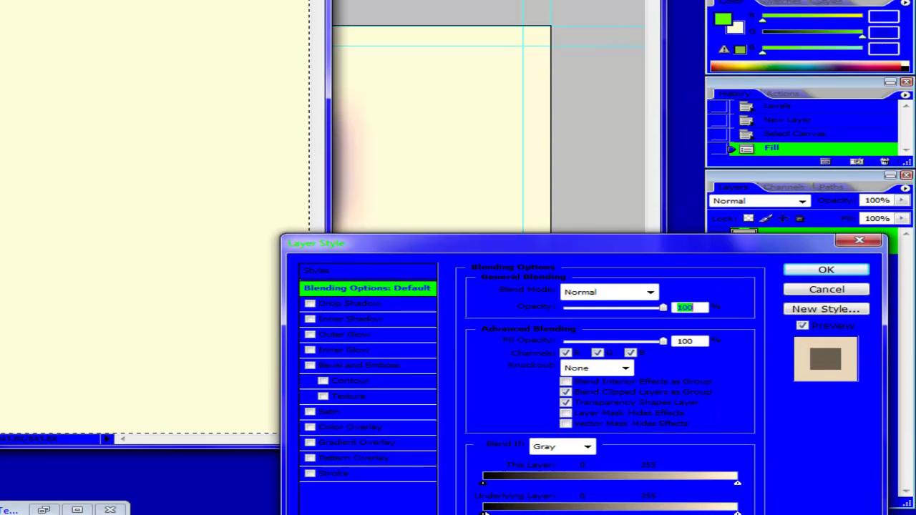
{"action": "mouse_move", "coordinate": [522, 509]}
{"action": "left_mouse_down"}
{"action": "mouse_move", "coordinate": [612, 510]}
{"action": "mouse_move", "coordinate": [592, 510]}
{"action": "mouse_move", "coordinate": [603, 510]}
{"action": "left_mouse_up"}
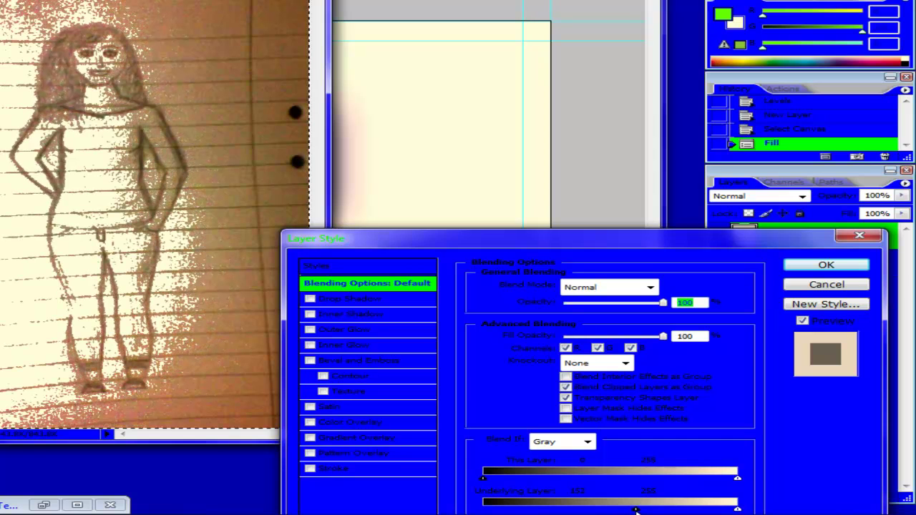
{"action": "left_click_drag", "start_coordinate": [639, 511], "coordinate": [577, 510]}
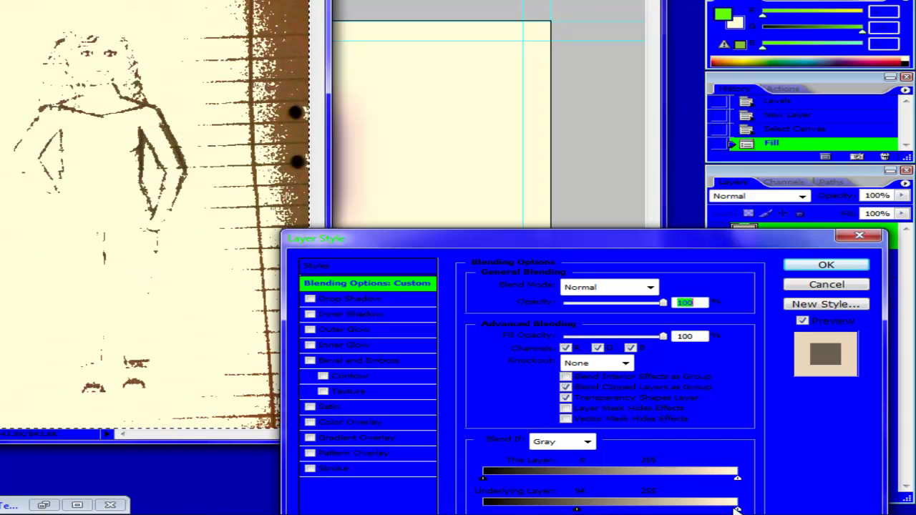
{"action": "left_click_drag", "start_coordinate": [738, 508], "coordinate": [714, 510]}
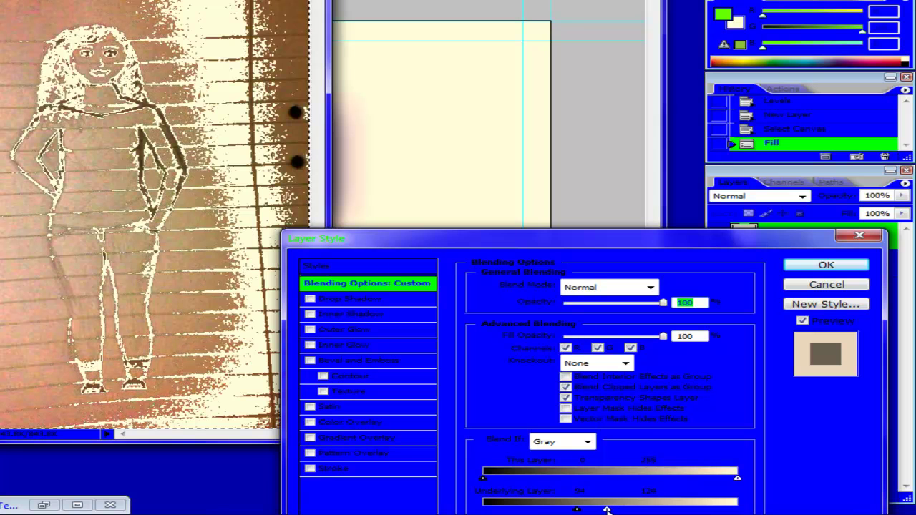
{"action": "left_click_drag", "start_coordinate": [603, 510], "coordinate": [738, 510]}
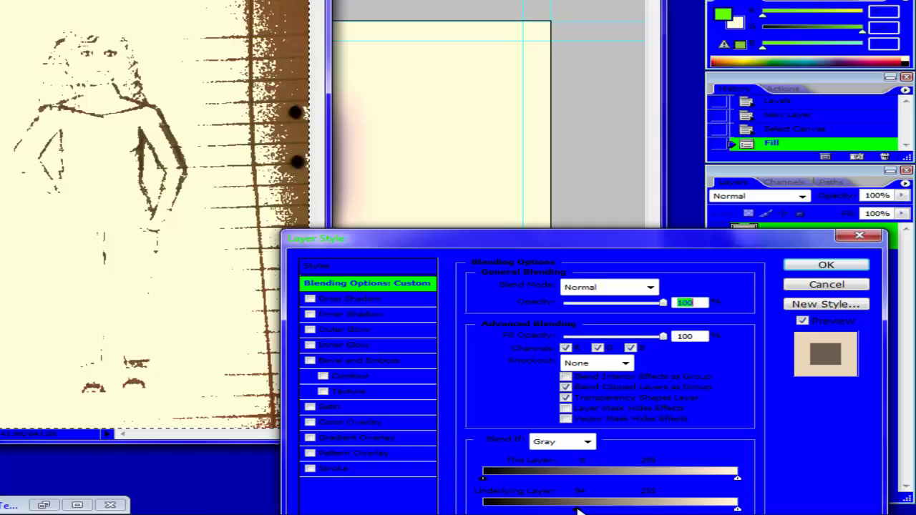
{"action": "left_click_drag", "start_coordinate": [579, 510], "coordinate": [633, 514]}
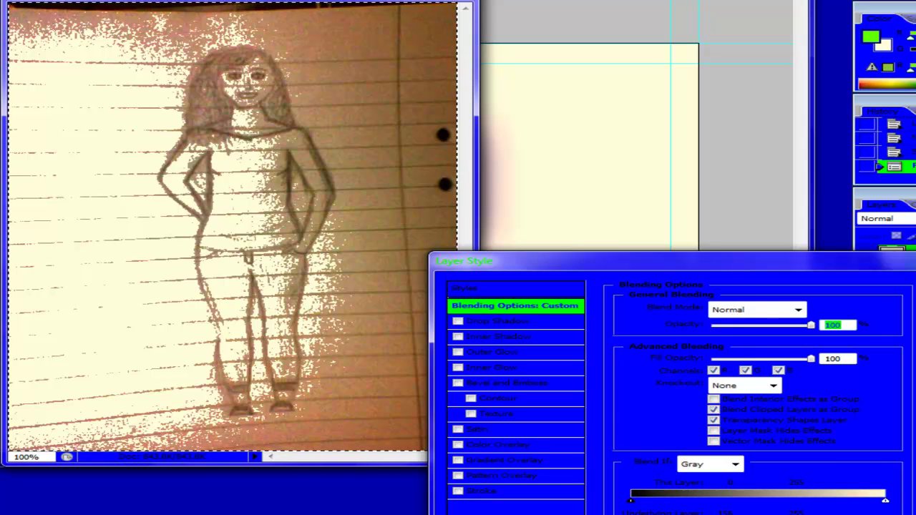
{"action": "mouse_move", "coordinate": [634, 514]}
{"action": "left_mouse_down"}
{"action": "mouse_move", "coordinate": [666, 514]}
{"action": "mouse_move", "coordinate": [633, 514]}
{"action": "left_mouse_up"}
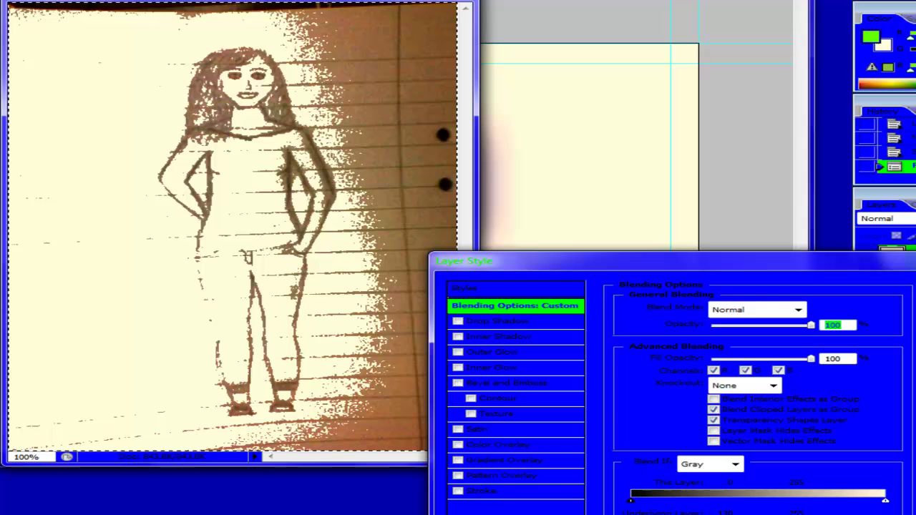
{"action": "key", "text": "Return"}
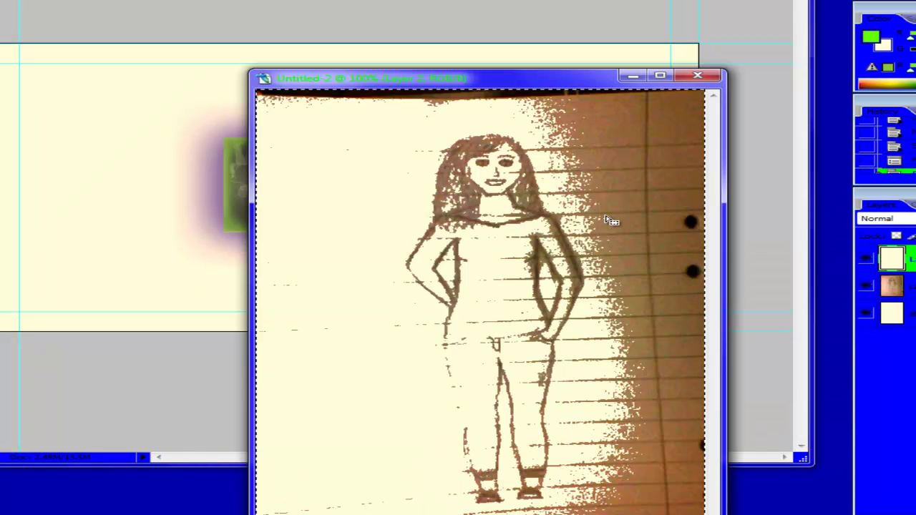
- Hide the cream Layer 2 and bring up the sketch layer's Blending Options
{"action": "left_click", "coordinate": [867, 259]}
{"action": "right_click", "coordinate": [900, 254]}
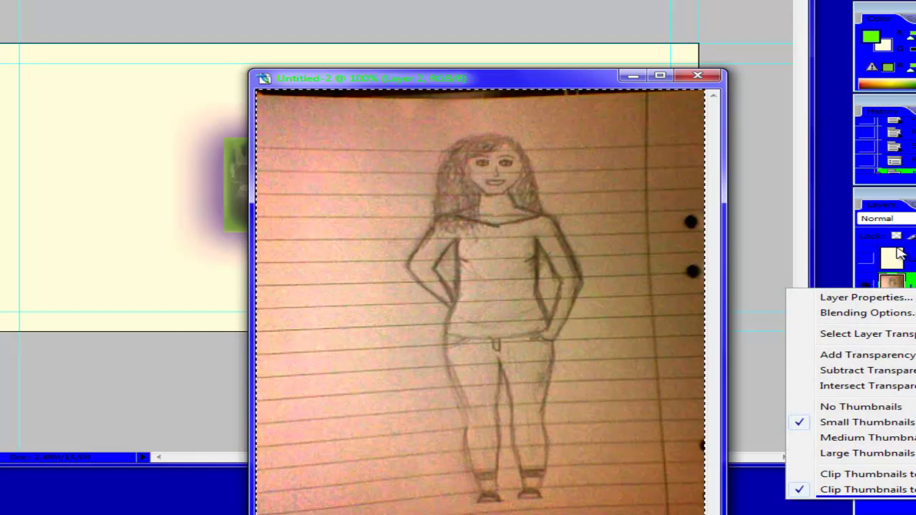
{"action": "left_click", "coordinate": [862, 314]}
- Adjust the sketch layer's opacity and This Layer white Blend If slider so the light paper drops out
{"action": "left_click_drag", "start_coordinate": [816, 332], "coordinate": [769, 328]}
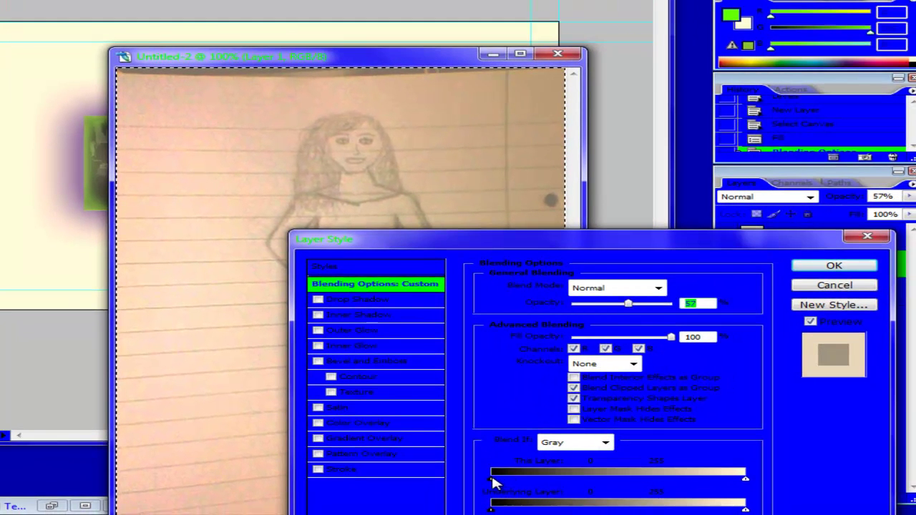
{"action": "mouse_move", "coordinate": [494, 479]}
{"action": "left_mouse_down"}
{"action": "mouse_move", "coordinate": [612, 481]}
{"action": "mouse_move", "coordinate": [493, 491]}
{"action": "left_mouse_up"}
{"action": "mouse_move", "coordinate": [748, 483]}
{"action": "left_mouse_down"}
{"action": "mouse_move", "coordinate": [599, 482]}
{"action": "mouse_move", "coordinate": [608, 479]}
{"action": "left_mouse_up"}
{"action": "mouse_move", "coordinate": [483, 239]}
{"action": "left_mouse_down"}
{"action": "mouse_move", "coordinate": [687, 236]}
{"action": "mouse_move", "coordinate": [601, 236]}
{"action": "mouse_move", "coordinate": [0, 107]}
{"action": "left_mouse_up"}
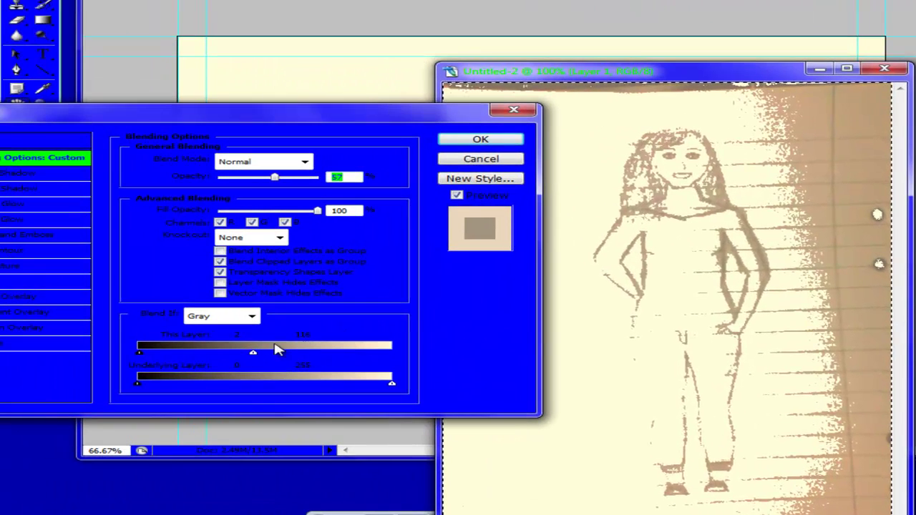
{"action": "left_click_drag", "start_coordinate": [182, 350], "coordinate": [160, 356]}
{"action": "left_click_drag", "start_coordinate": [229, 358], "coordinate": [289, 352]}
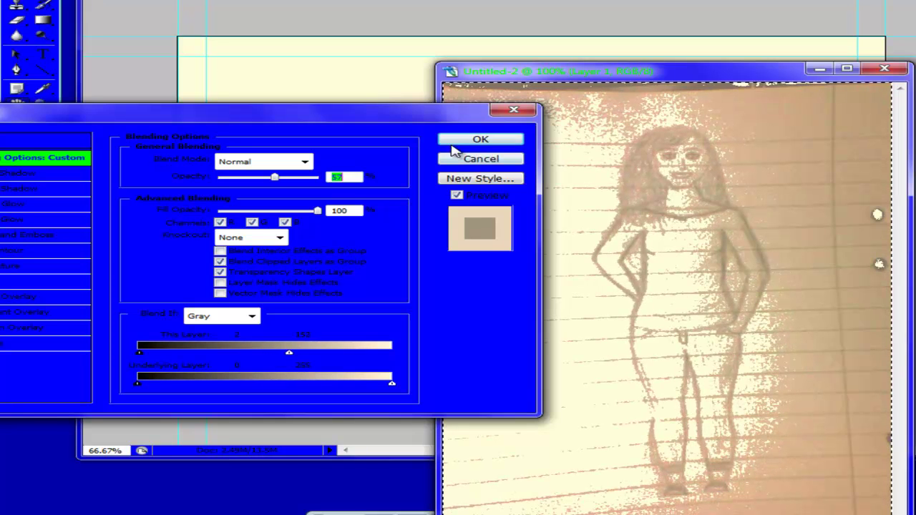
{"action": "mouse_move", "coordinate": [277, 179]}
{"action": "left_mouse_down"}
{"action": "mouse_move", "coordinate": [329, 183]}
{"action": "mouse_move", "coordinate": [287, 180]}
{"action": "mouse_move", "coordinate": [295, 185]}
{"action": "left_mouse_up"}
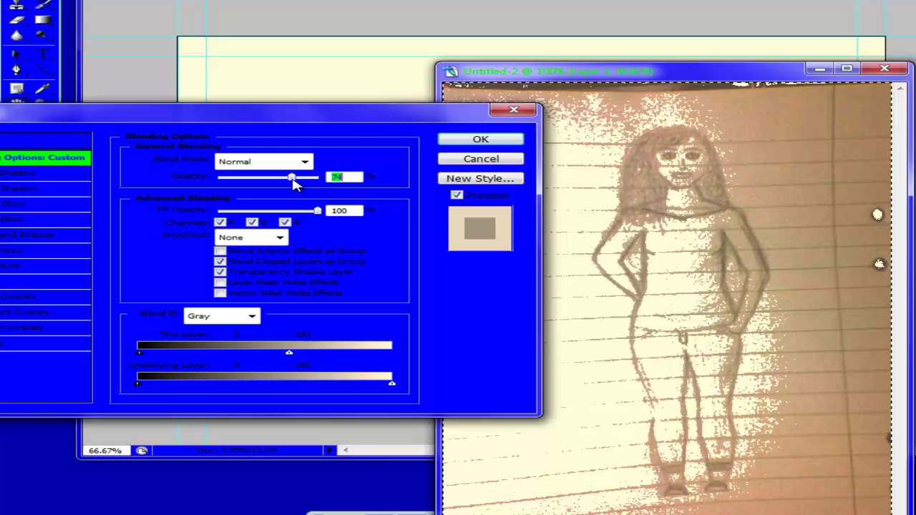